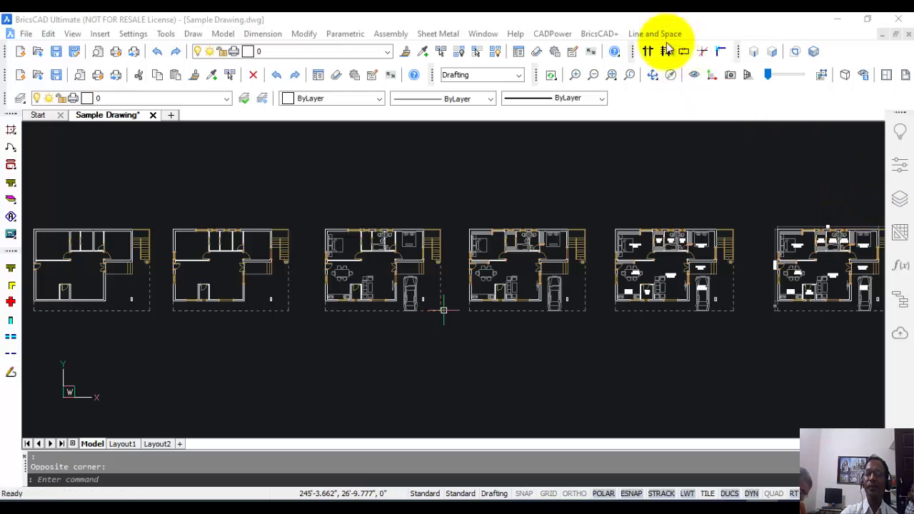
Open the Line and Space add-on dropdown, closing and reopening it a few times
click(670, 35)
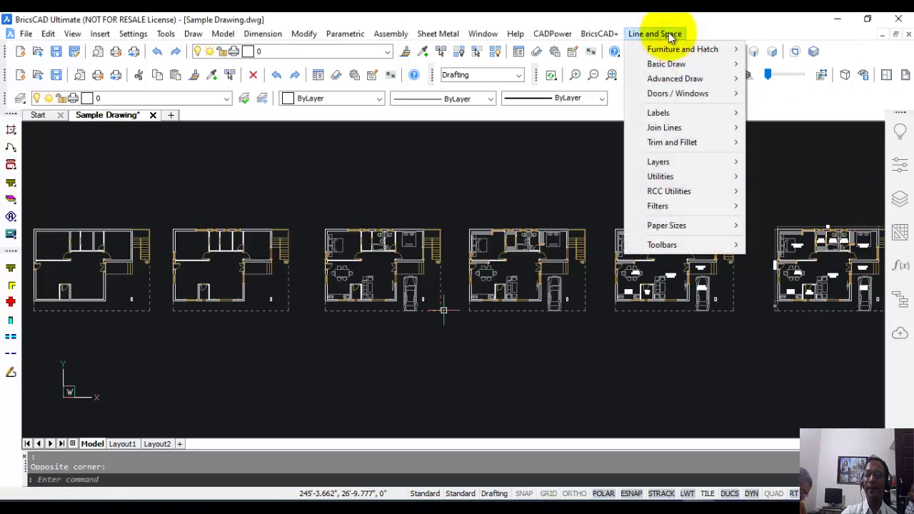
click(727, 24)
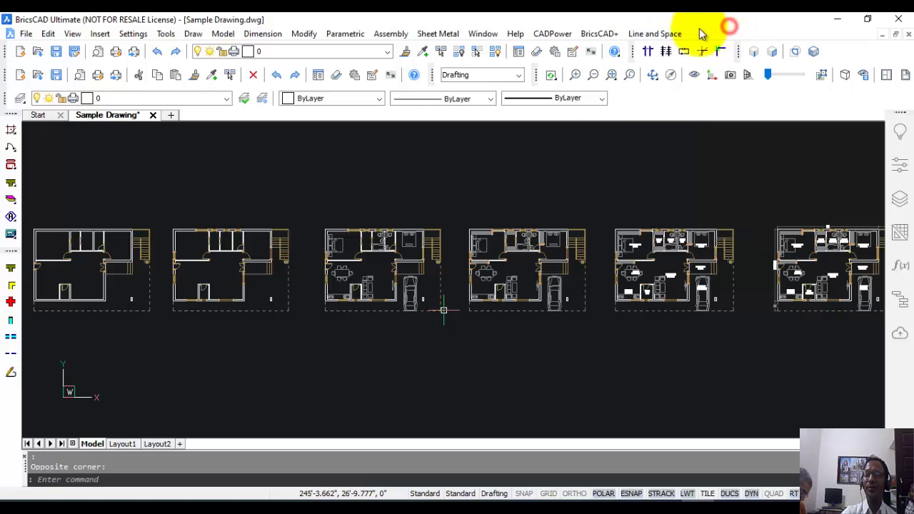
click(660, 38)
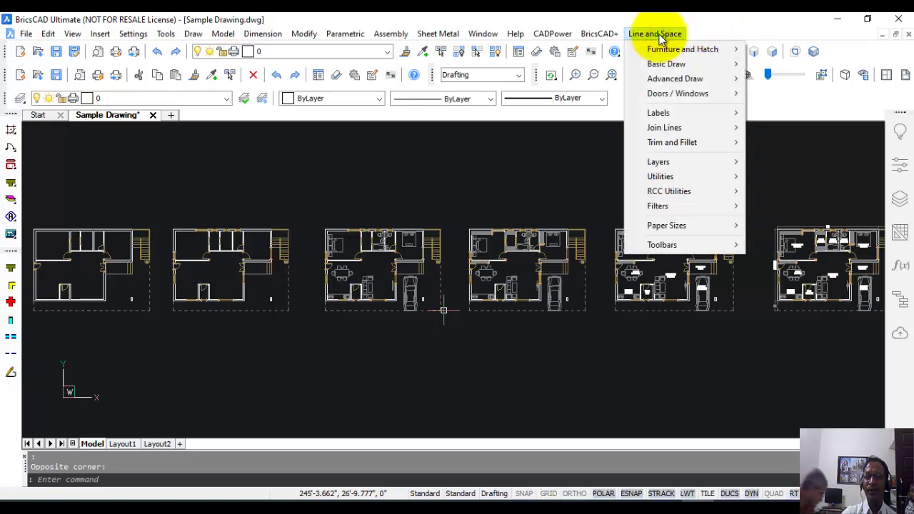
click(710, 31)
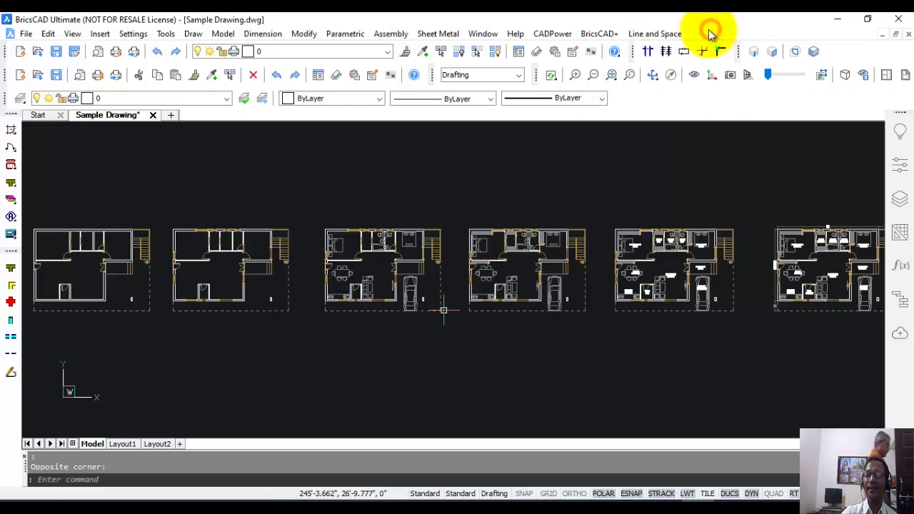
click(666, 36)
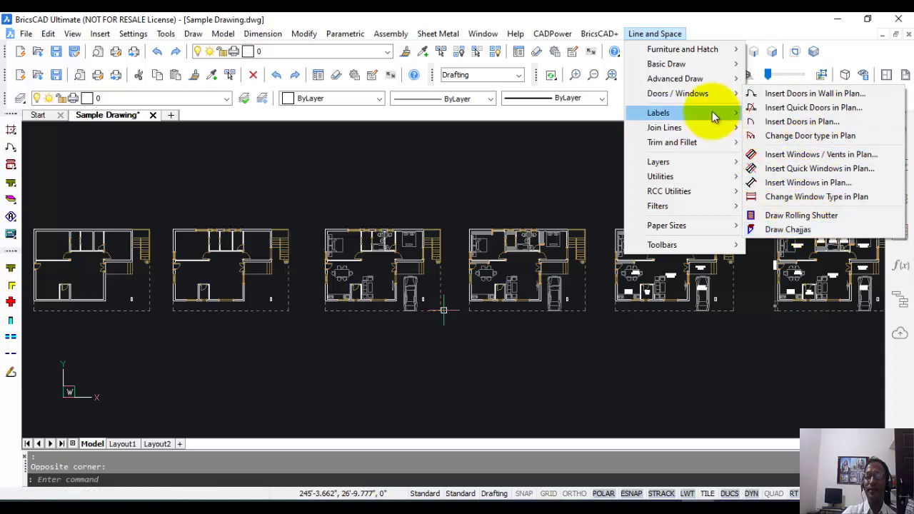
mouse_move(658, 113)
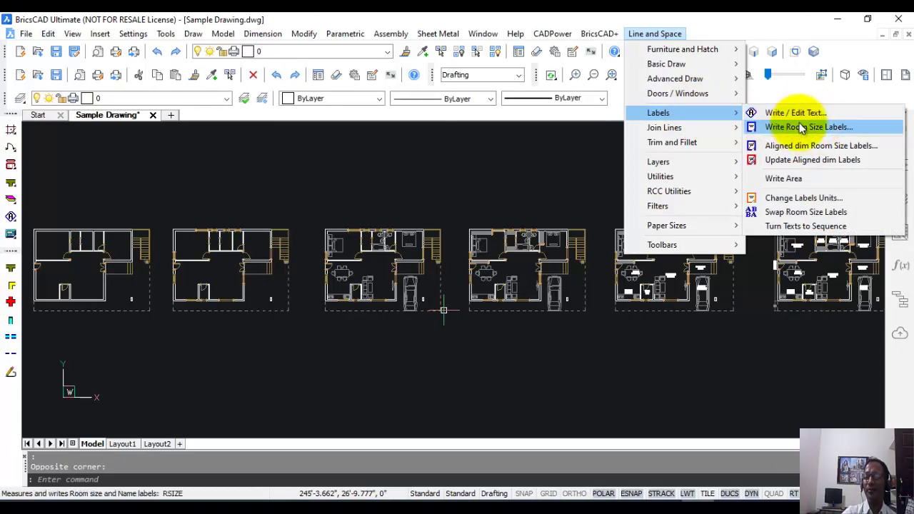
Browse the Join Lines commands, then turn on a toolbar under Line and Space > Toolbars
click(686, 129)
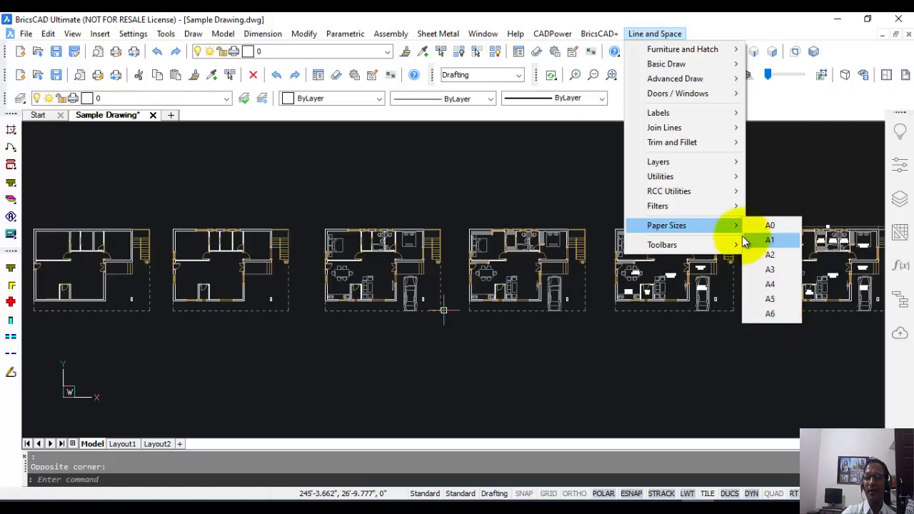
mouse_move(661, 245)
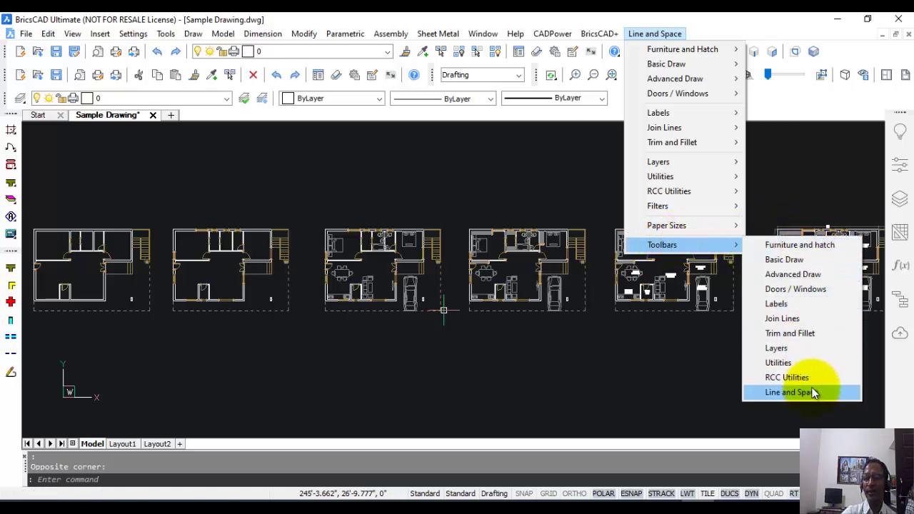
click(796, 244)
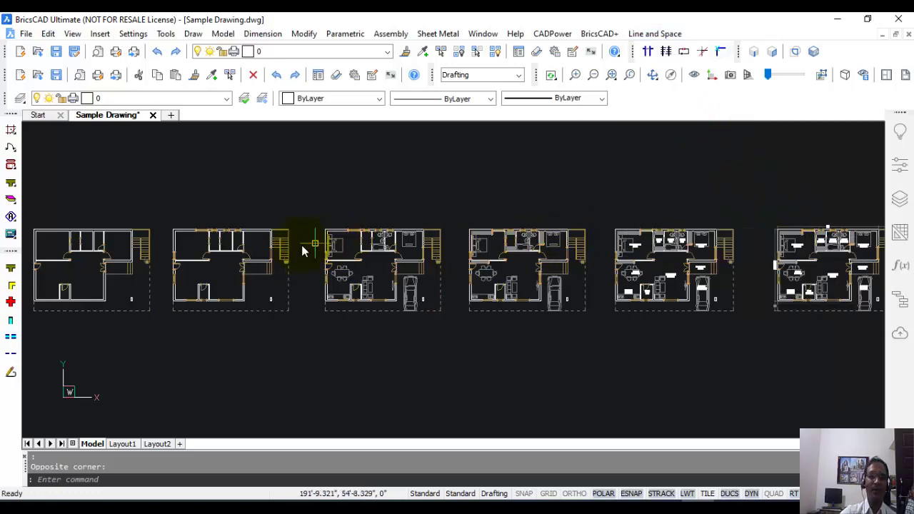
Zoom in close on the first, bare-walls floor plan near the stair area
middle_drag(302, 249, 745, 240)
scroll(342, 252, up, 5)
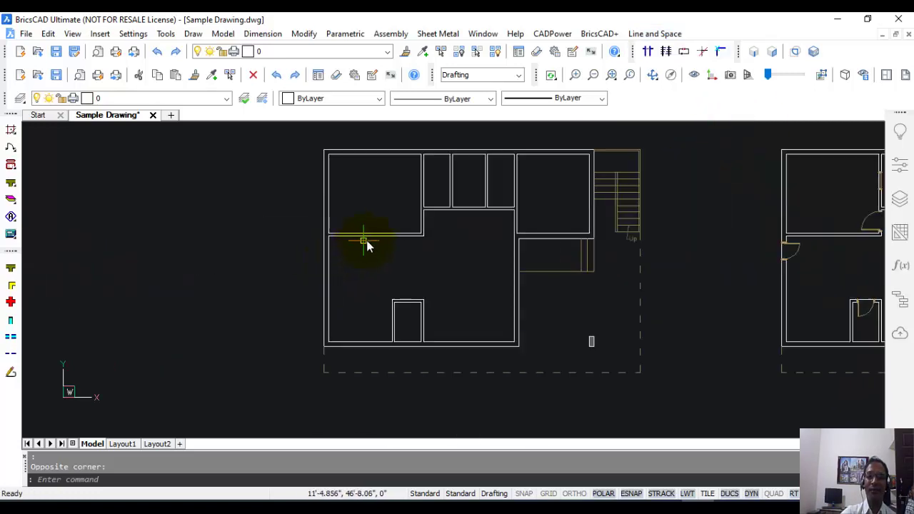
middle_drag(564, 257, 659, 259)
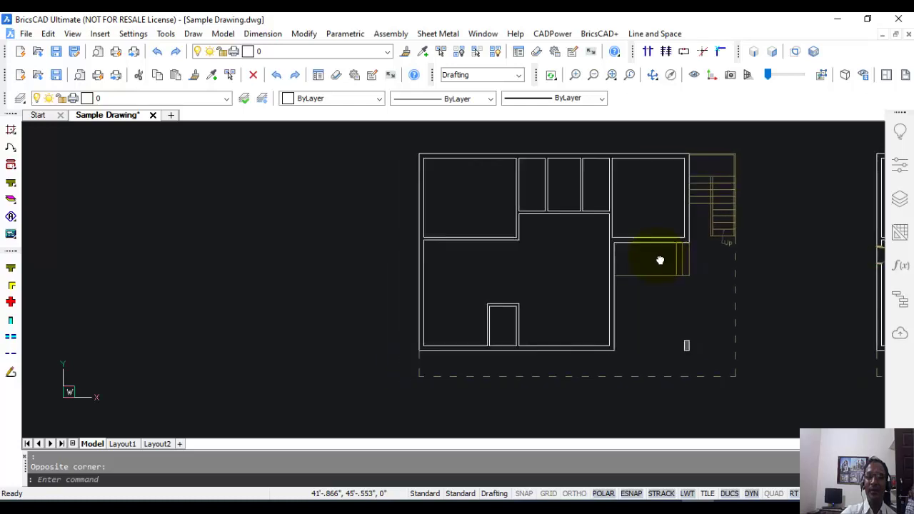
middle_drag(757, 245, 324, 255)
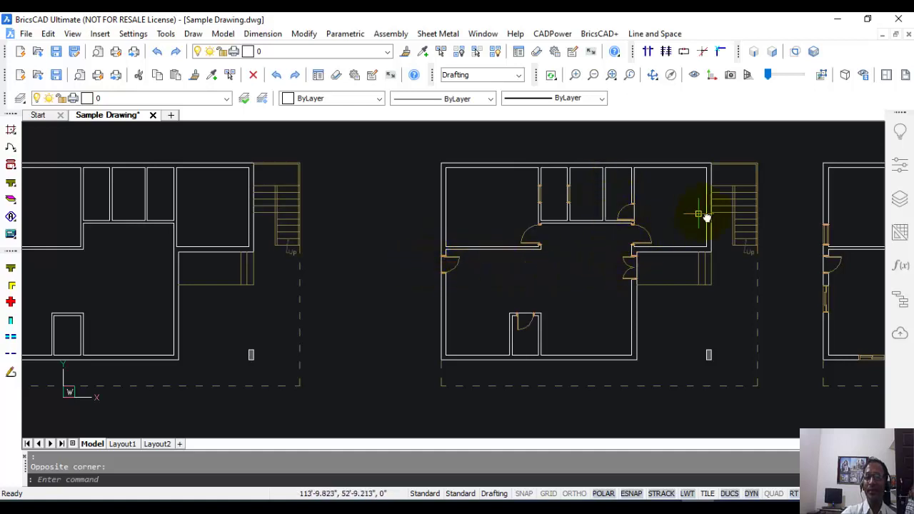
Pan right through the plans with doors and windows to the furnished, labelled plan
mouse_move(761, 213)
middle_down()
mouse_move(434, 226)
mouse_move(346, 214)
middle_up()
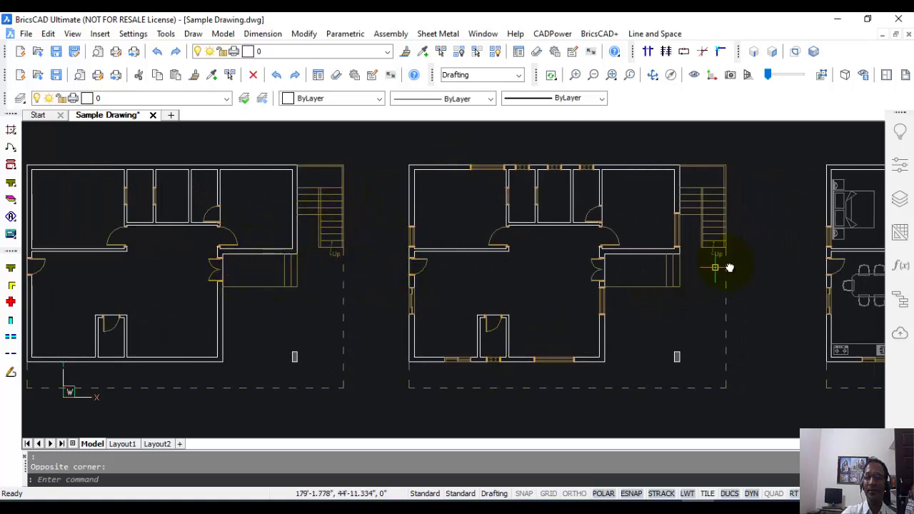
middle_drag(744, 258, 284, 260)
middle_drag(725, 265, 381, 259)
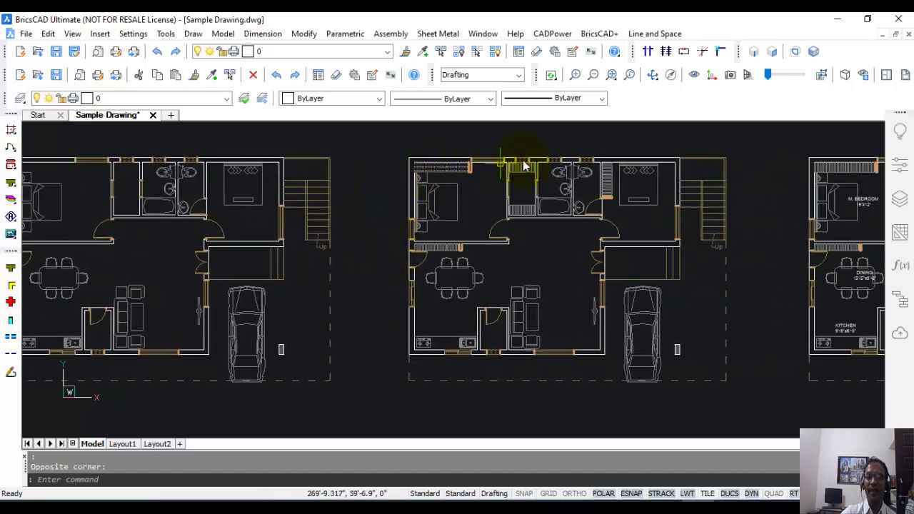
middle_drag(606, 331, 397, 283)
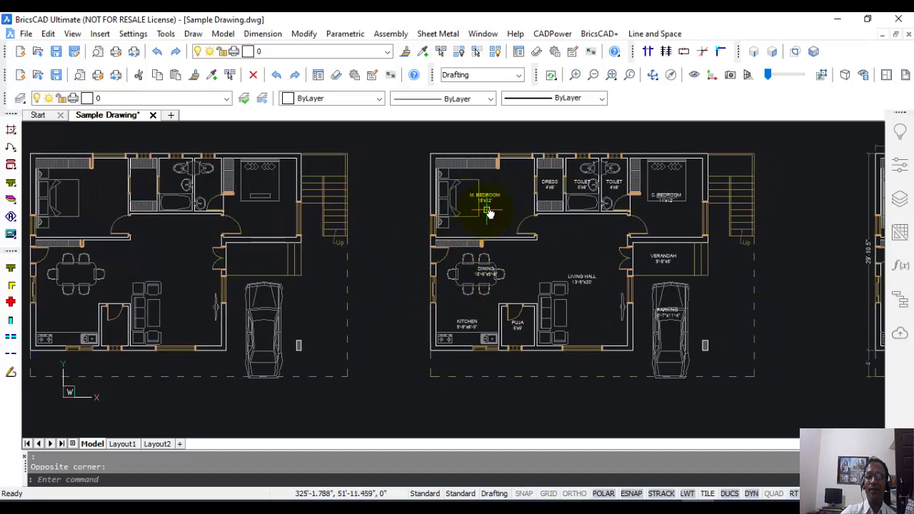
Zoom into the metric plan's M. BEDROOM and window-select around the bedroom label and bed
scroll(491, 207, up, 2)
scroll(491, 207, up, 1)
scroll(693, 240, down, 2)
middle_drag(693, 241, 607, 200)
scroll(607, 200, up, 1)
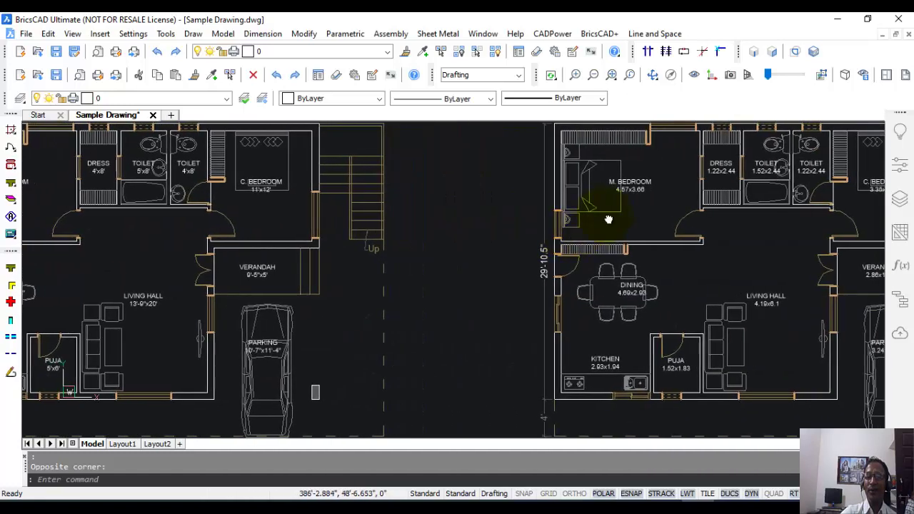
scroll(637, 197, up, 2)
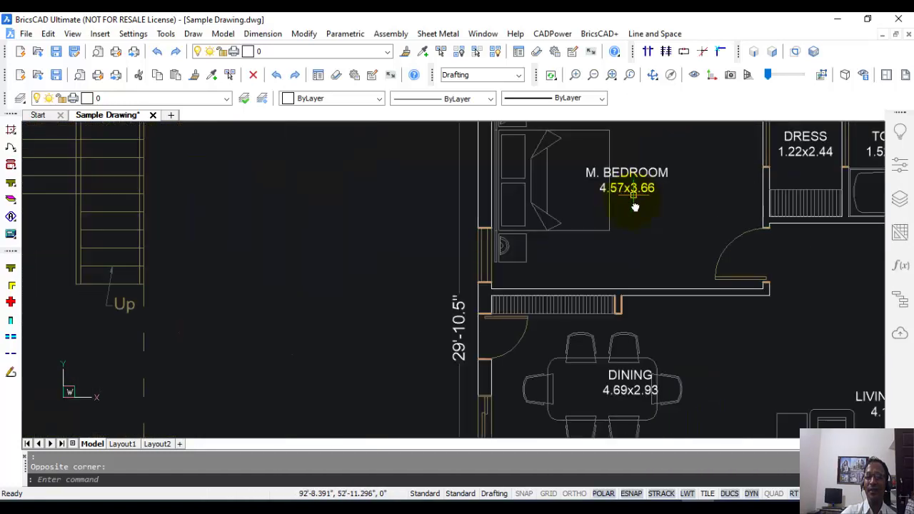
click(574, 197)
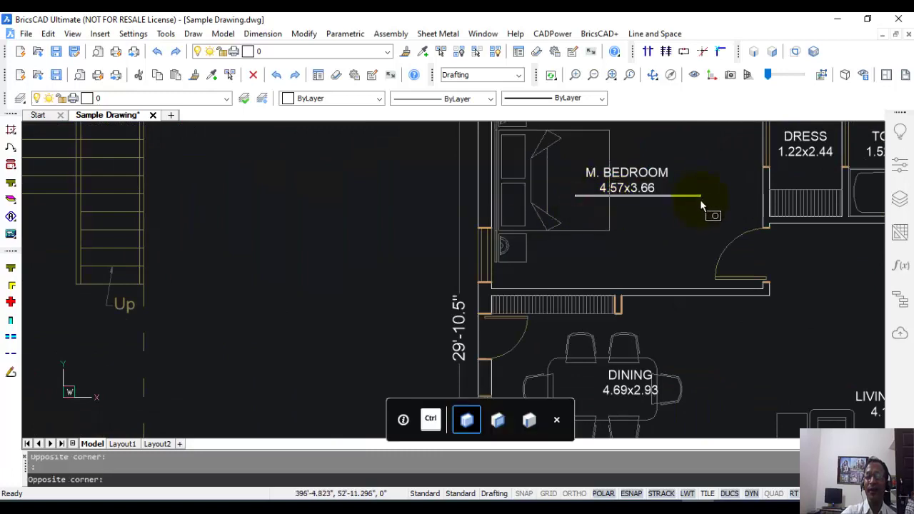
click(691, 210)
Zoom out and pan to see the whole row of floor plans again
scroll(690, 207, down, 4)
scroll(689, 207, down, 1)
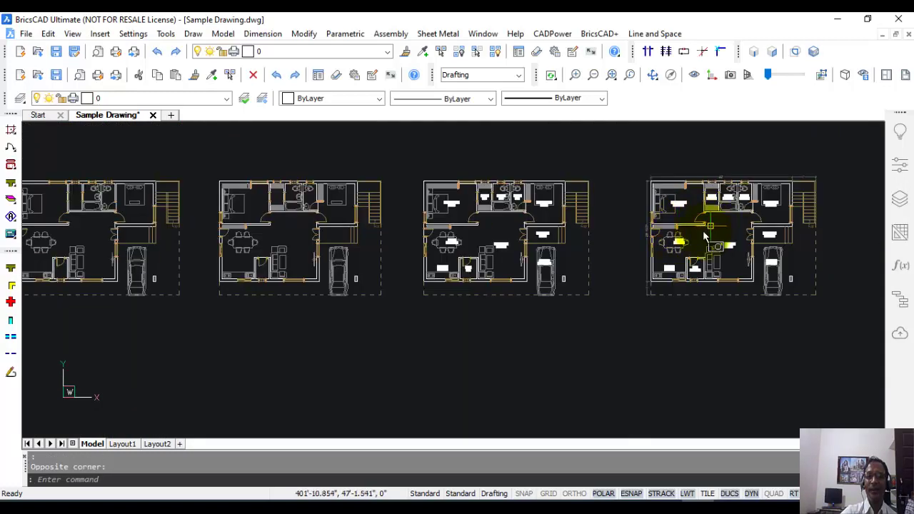
mouse_move(556, 262)
middle_down()
mouse_move(573, 211)
mouse_move(634, 214)
middle_up()
scroll(573, 210, down, 2)
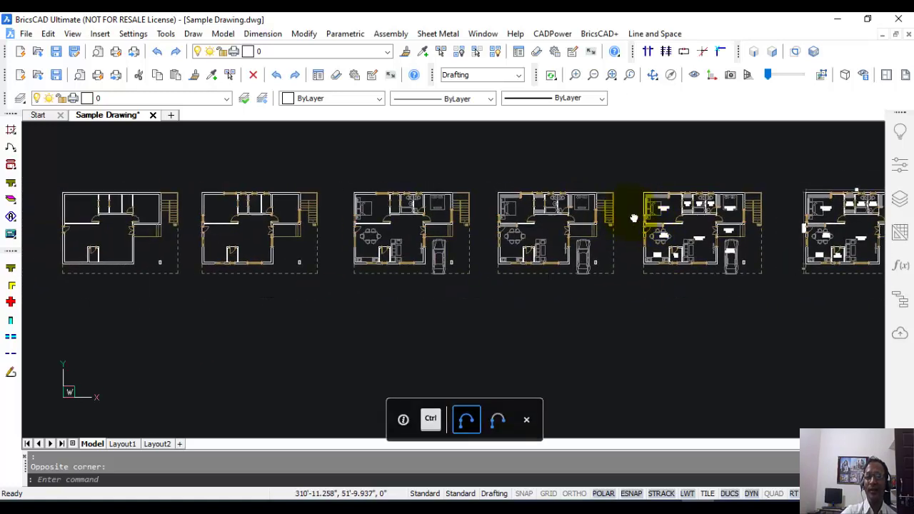
click(623, 171)
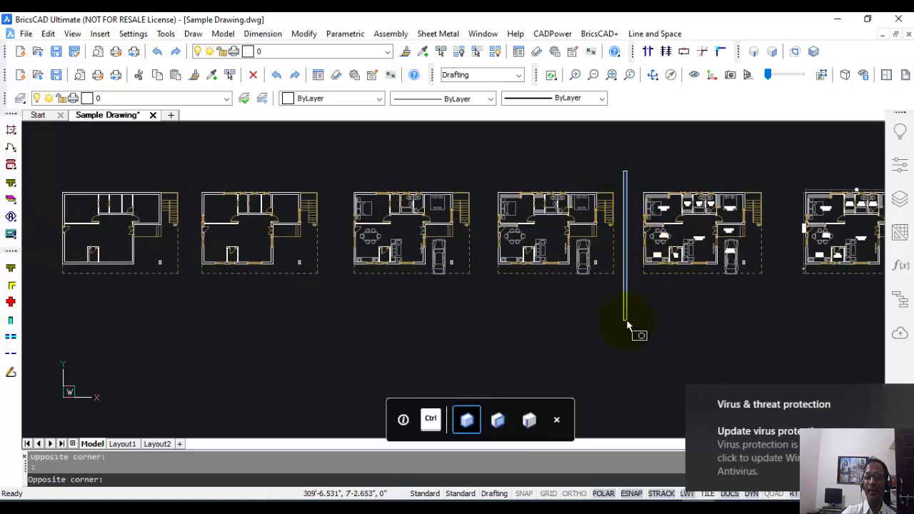